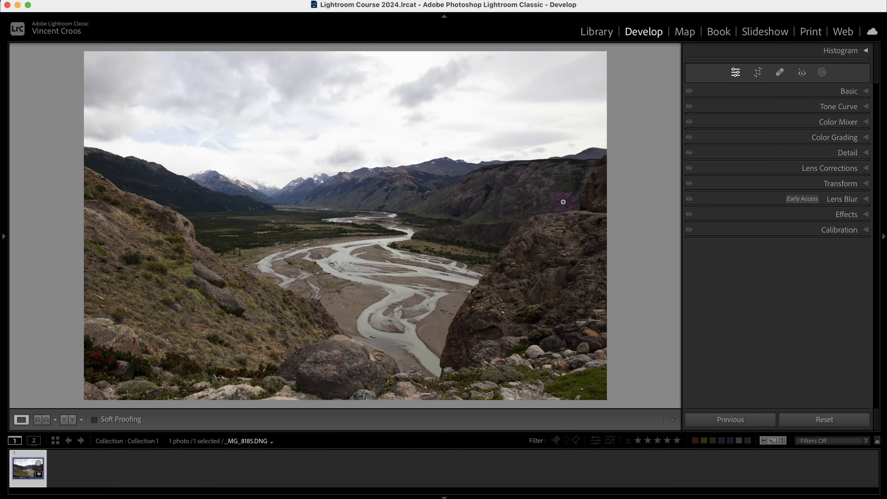
- Try desaturating the photo completely with Saturation at −100, and reset the adjustment
click(860, 93)
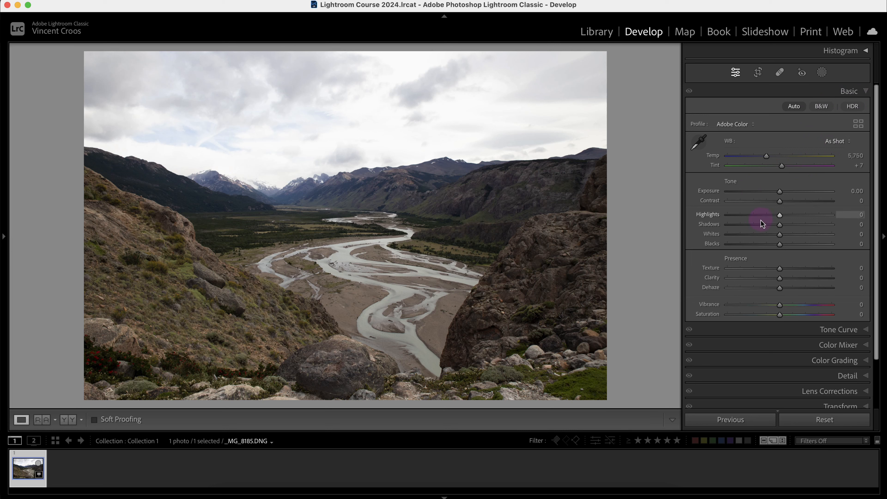
drag(781, 316, 767, 317)
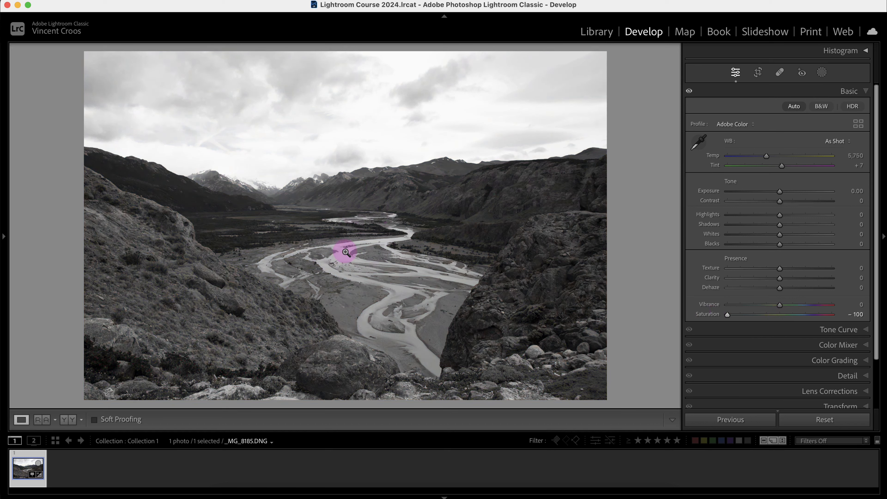
double_click(727, 317)
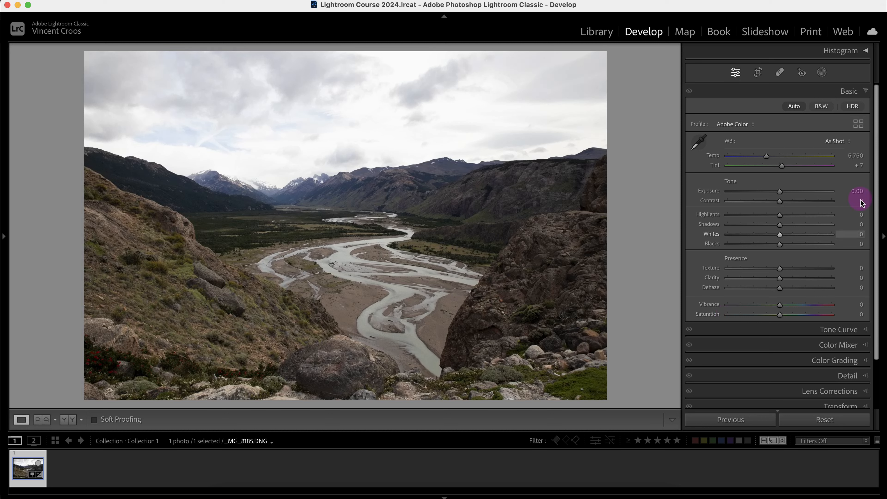
- Convert the photo to the B&W treatment and open its Black & White Mix settings
click(824, 108)
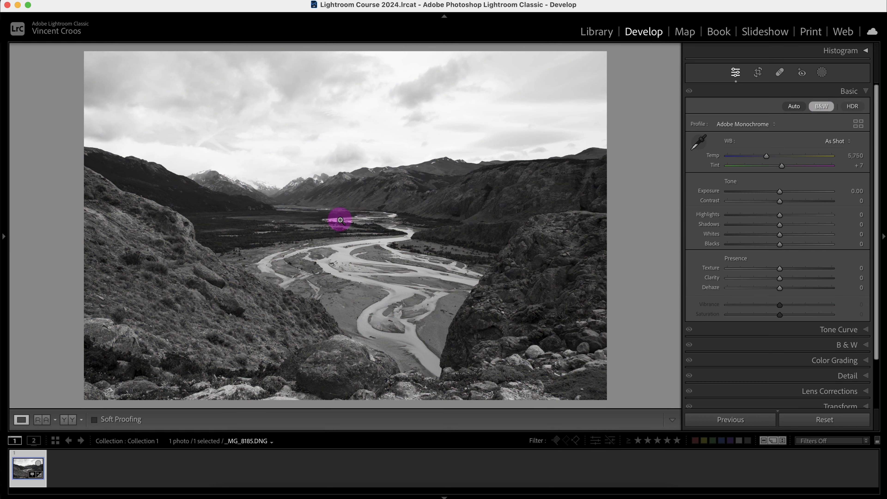
drag(875, 224, 879, 283)
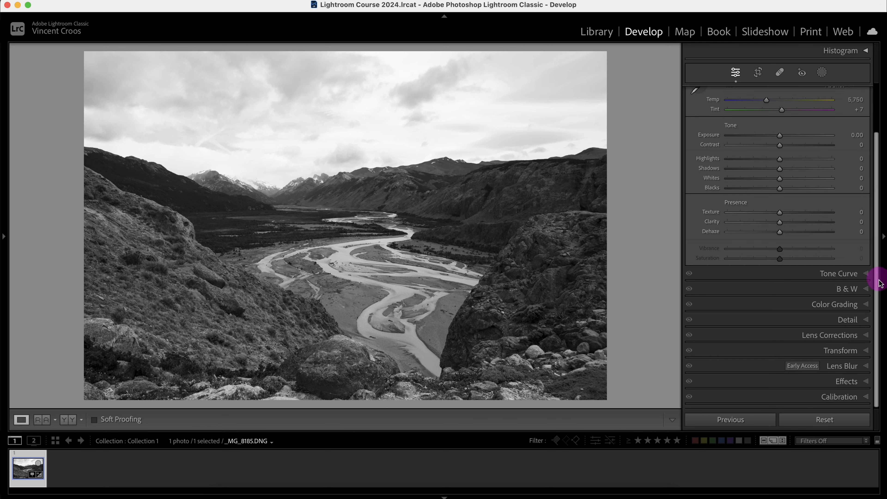
click(853, 290)
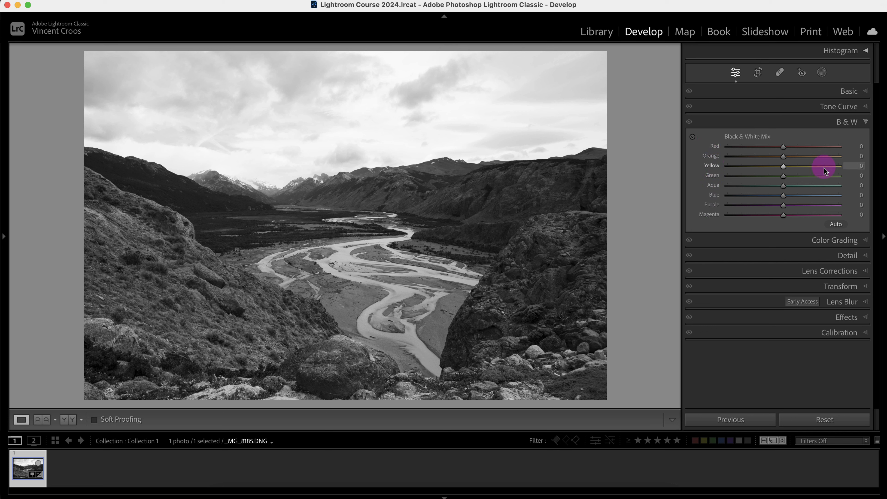
- Apply the automatic Black & White Mix, and reset the whole mix
click(838, 225)
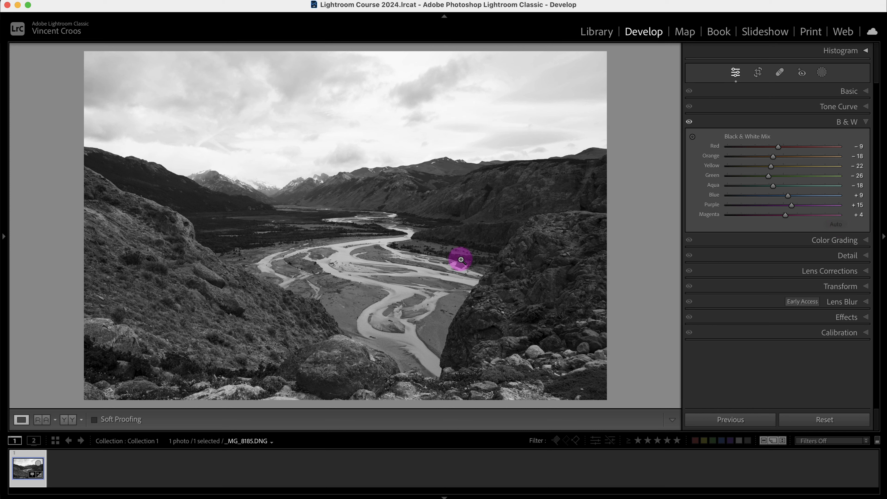
key(alt)
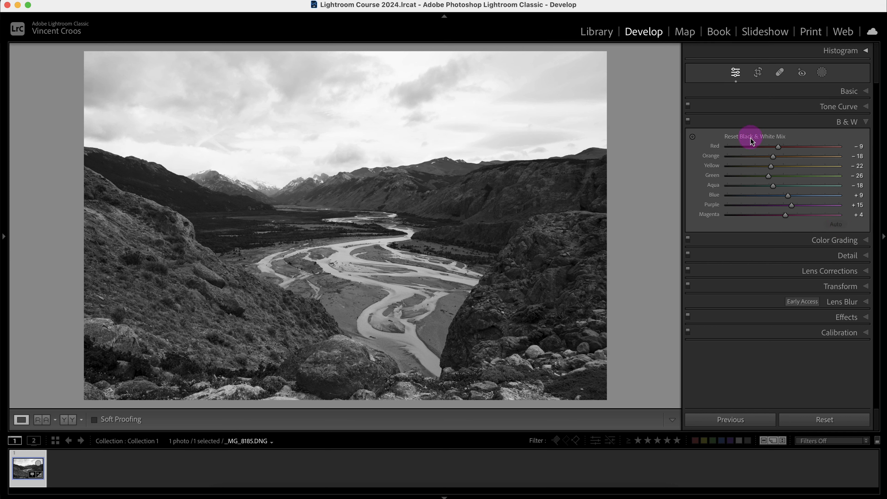
alt+click(751, 141)
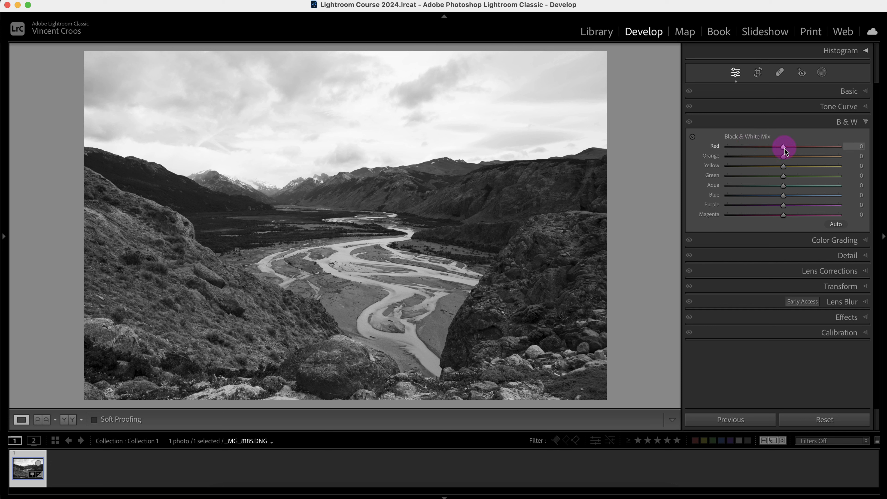
- Try darkening the red tones in the Black & White Mix to −81 and below, and reset Red
drag(784, 147, 738, 148)
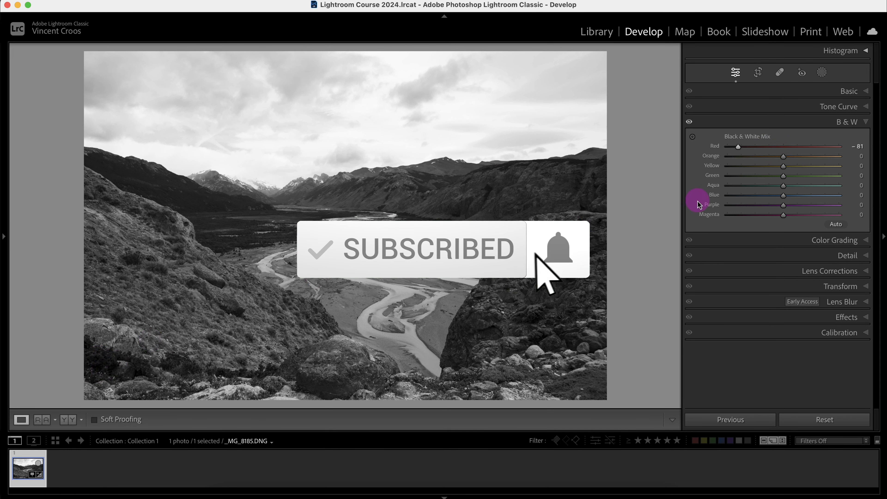
mouse_move(736, 147)
mouse_down()
mouse_move(805, 148)
mouse_move(727, 155)
mouse_up()
double_click(728, 149)
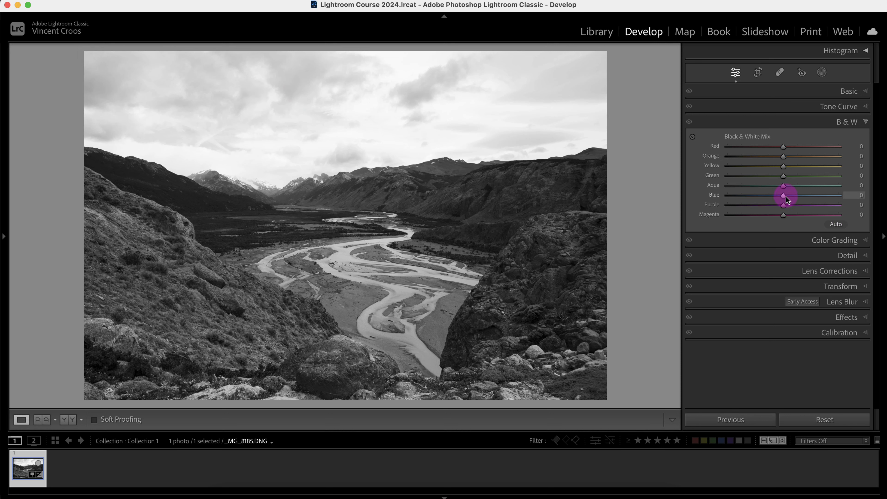
- Darken the blue tones of the sky by setting Blue to −100 in the Black & White Mix
drag(785, 195, 720, 199)
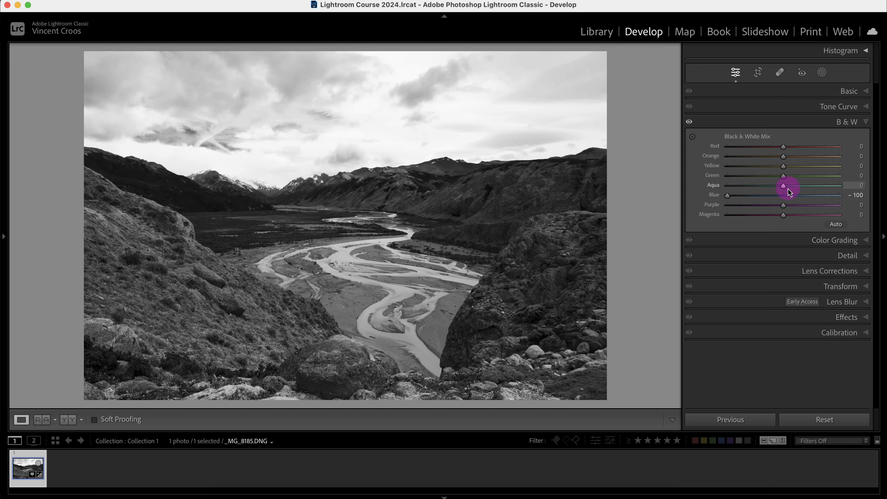
drag(741, 191, 784, 190)
drag(729, 194, 744, 207)
- Try out Purple at +38, different Green values and Yellow at +93 in the Black & White Mix, resetting each one
drag(802, 207, 805, 207)
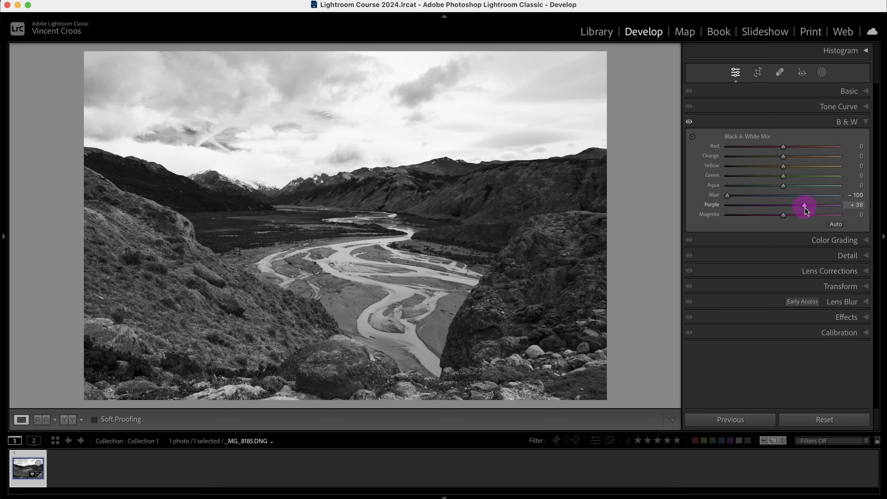
double_click(805, 206)
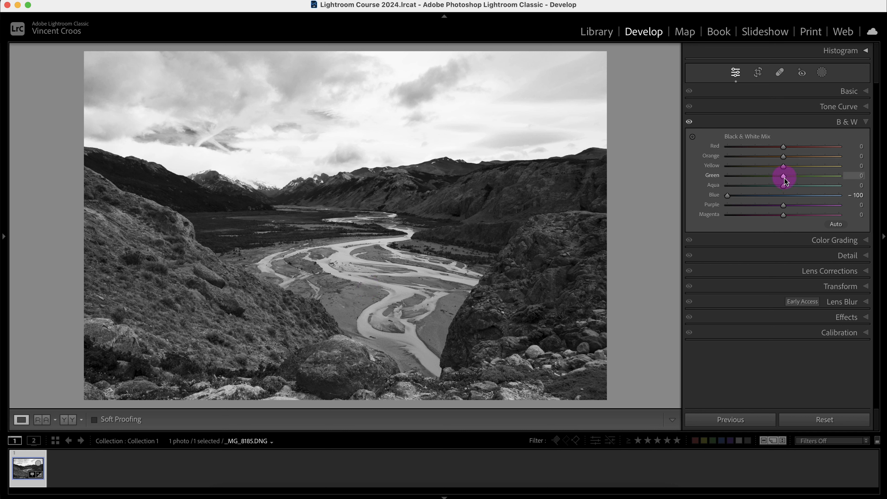
drag(785, 177, 831, 167)
double_click(747, 177)
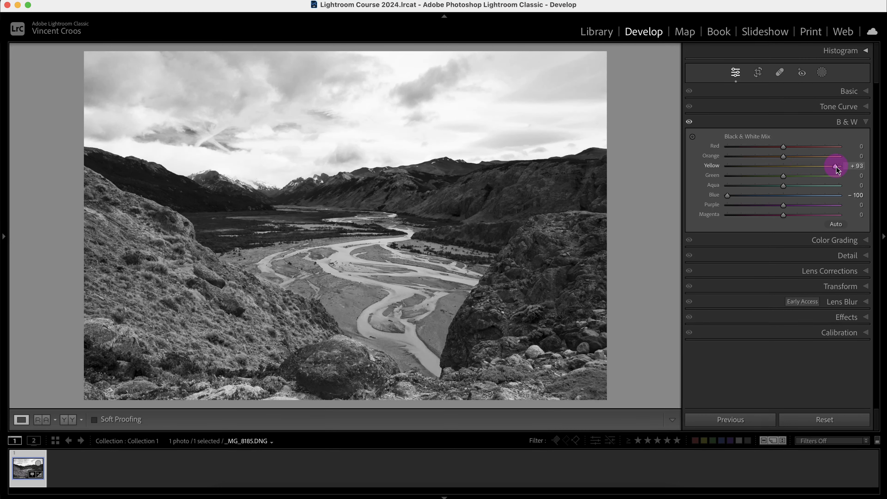
double_click(836, 167)
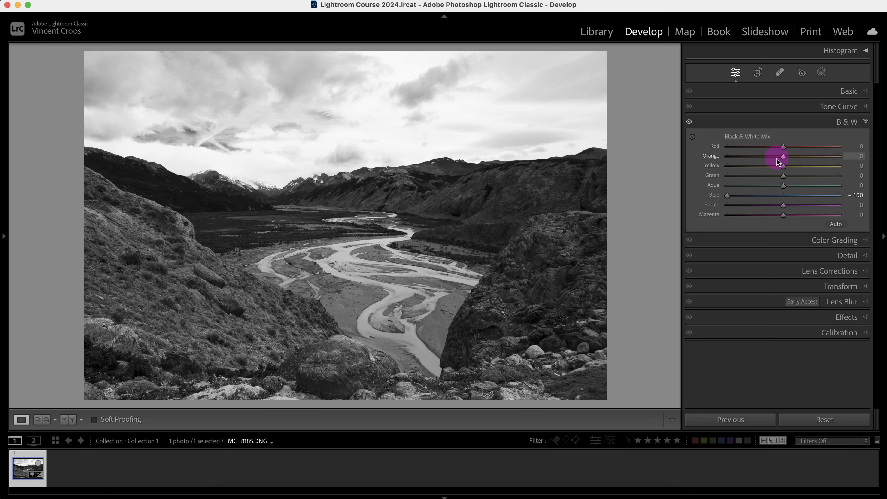
- Set Yellow to −29 in the Black & White Mix, with Blue held at −100
mouse_move(727, 195)
mouse_down()
mouse_move(795, 195)
mouse_move(713, 201)
mouse_up()
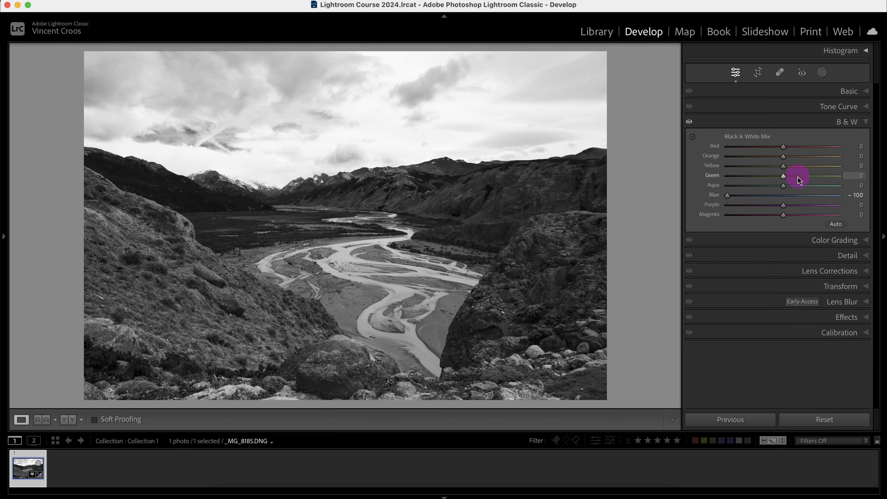
drag(783, 167, 767, 169)
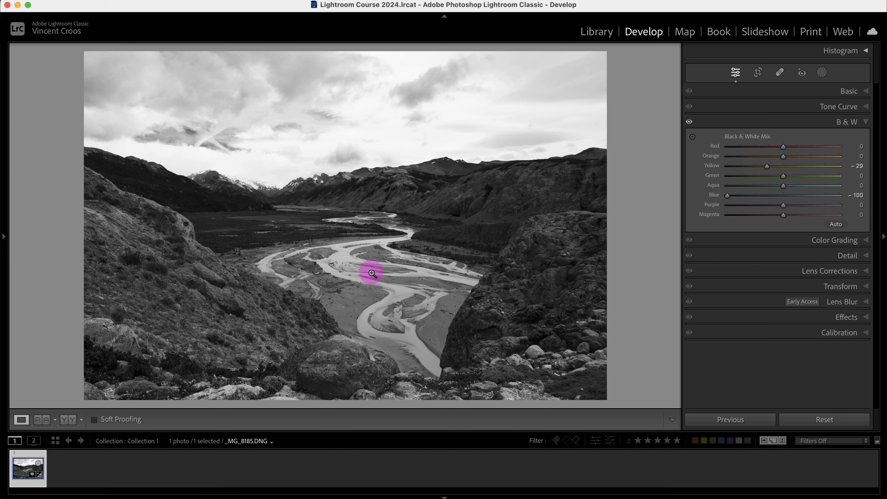
- Start a brush mask with the brush size at 32.9 and the flow at 100
click(821, 74)
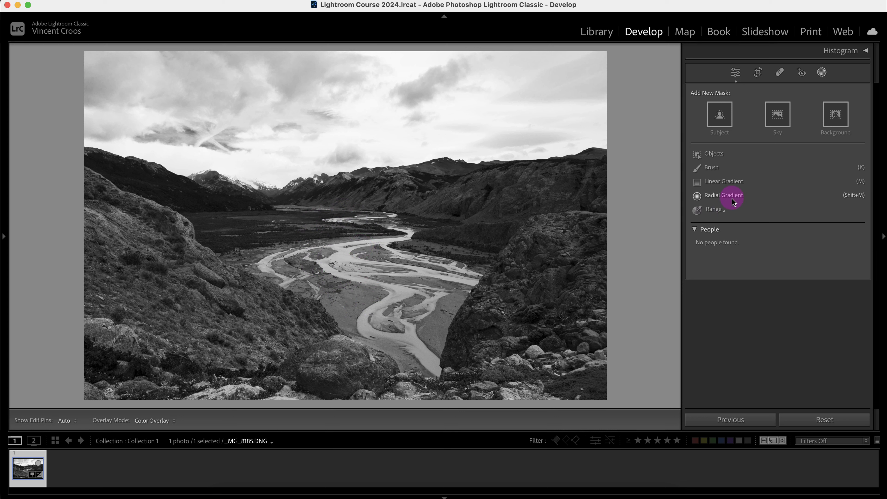
click(716, 171)
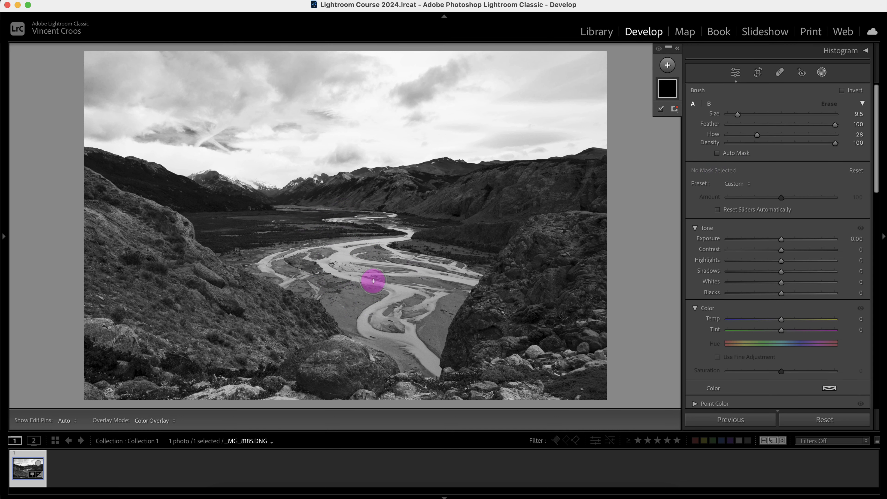
mouse_move(756, 117)
mouse_down()
mouse_move(786, 134)
mouse_move(872, 134)
mouse_up()
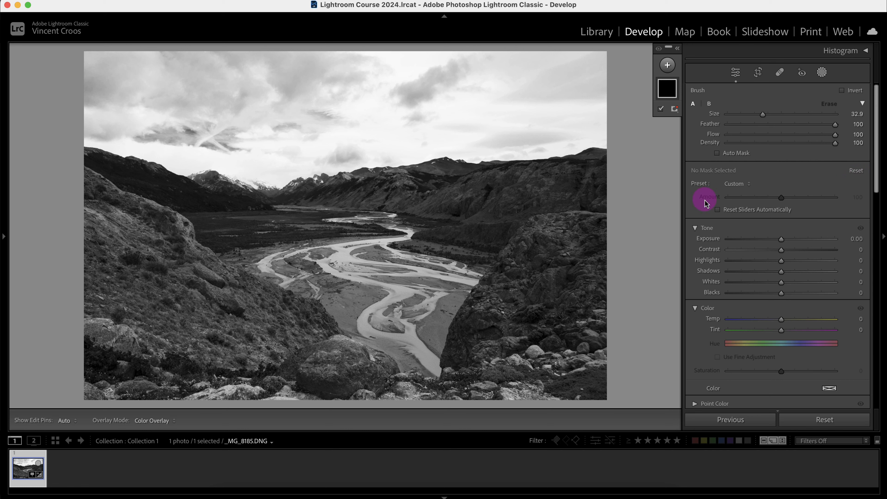
- Try painting the mask over the river valley with the large brush, and undo the stroke
mouse_move(432, 267)
mouse_down()
mouse_move(309, 245)
mouse_move(284, 250)
mouse_move(279, 261)
mouse_move(365, 298)
mouse_move(431, 277)
mouse_move(438, 293)
mouse_move(410, 319)
mouse_up()
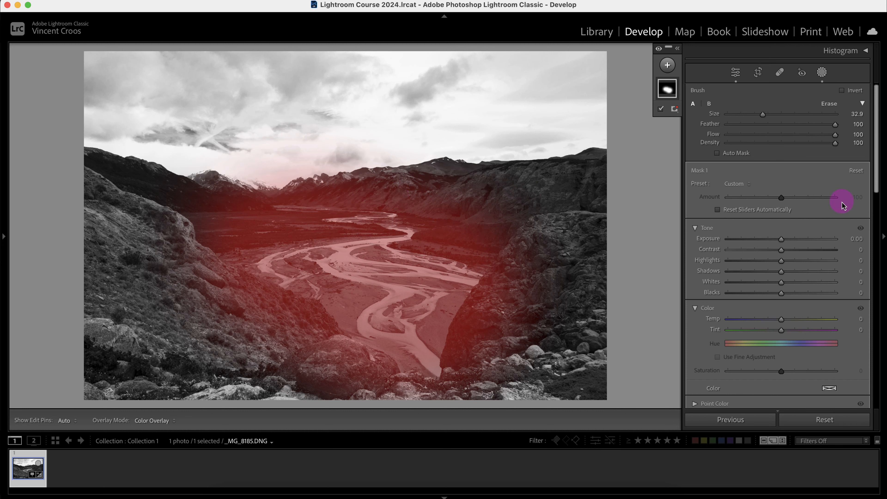
key(super+z)
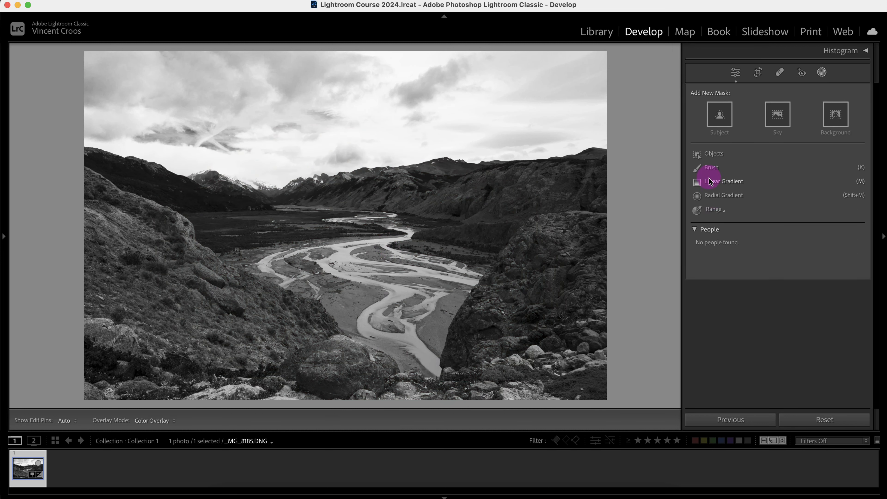
- Start the brush mask again with a brush size of 18 and paint over the river and its banks
click(712, 168)
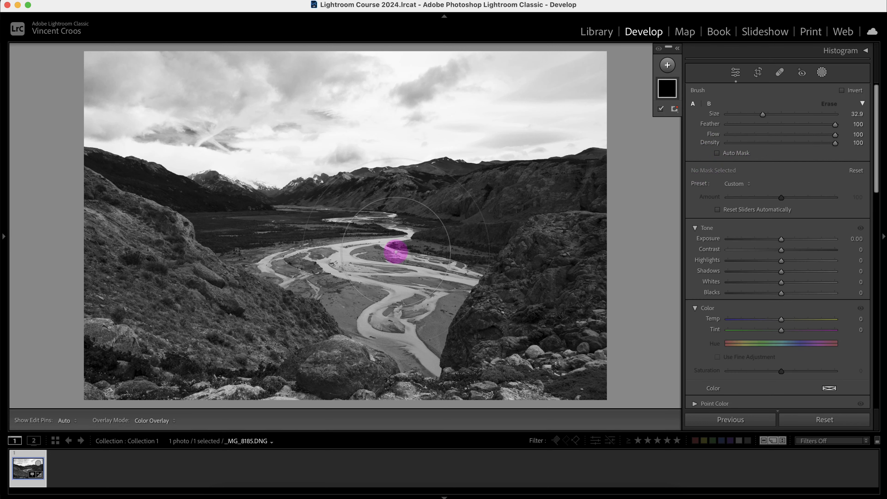
scroll(377, 264, down, 8)
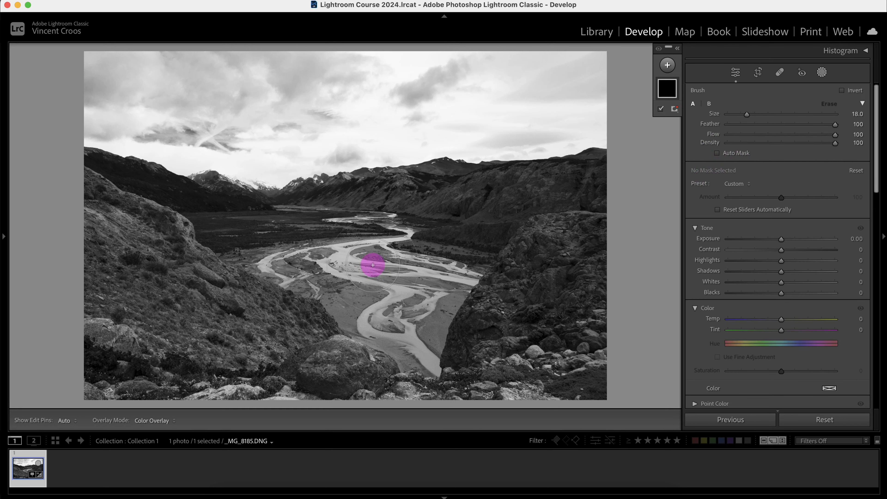
mouse_move(373, 265)
mouse_down()
mouse_move(270, 264)
mouse_move(430, 346)
mouse_move(434, 263)
mouse_move(374, 247)
mouse_move(335, 255)
mouse_move(354, 258)
mouse_move(327, 278)
mouse_move(411, 251)
mouse_up()
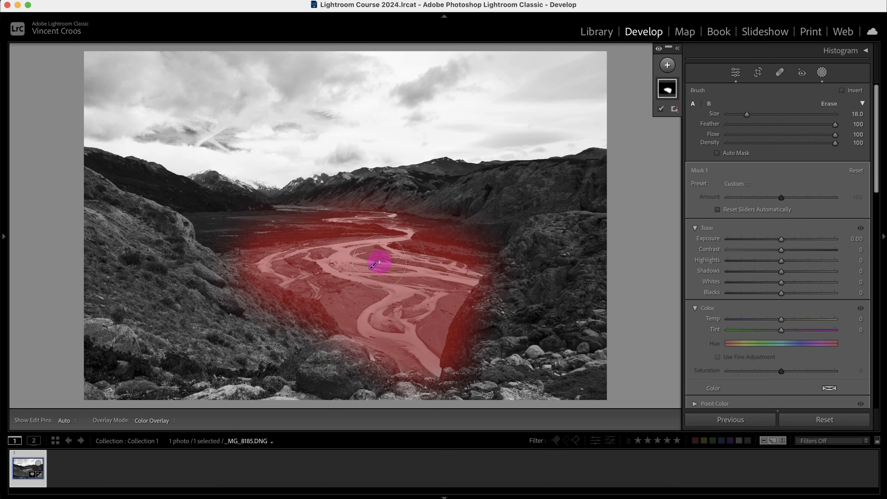
- Enhance the river mask with Contrast 33, a curve point at input 105 and output 135, and small presence boosts
scroll(796, 184, down, 5)
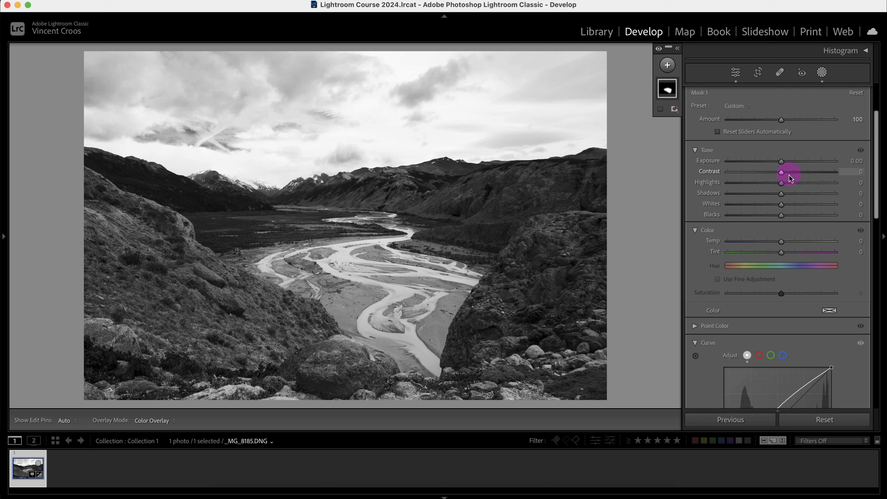
mouse_move(789, 173)
mouse_down()
mouse_move(813, 177)
mouse_move(799, 177)
mouse_up()
drag(877, 181, 878, 290)
drag(782, 204, 793, 204)
drag(781, 214, 794, 214)
drag(781, 226, 793, 226)
drag(877, 229, 878, 150)
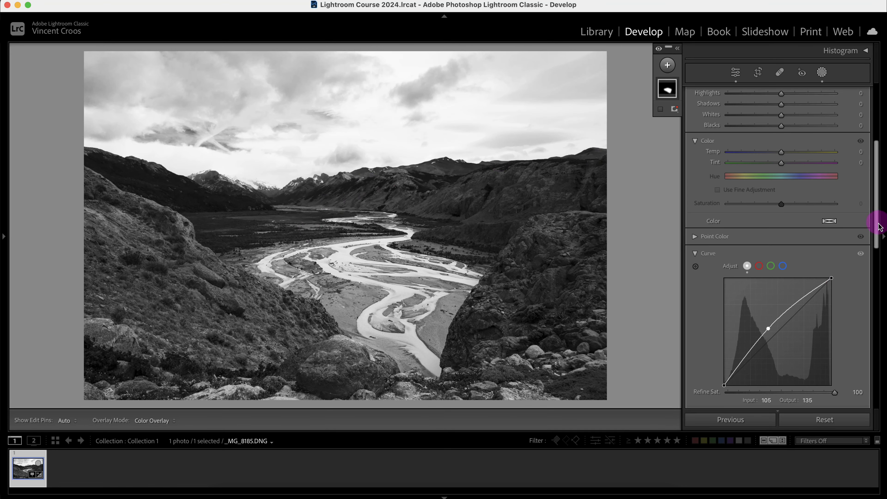
mouse_move(878, 223)
mouse_down()
mouse_move(880, 320)
mouse_move(877, 168)
mouse_up()
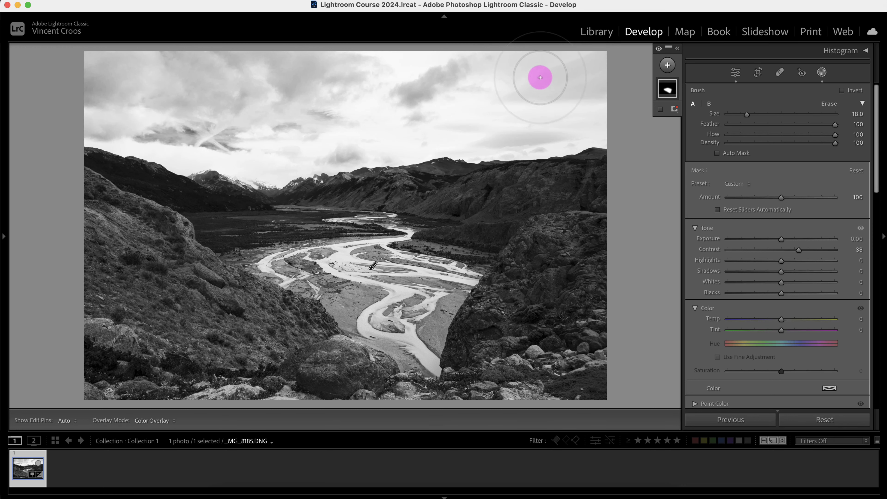
- Add a linear gradient mask over the sky, running straight down from the photo's upper edge to the distant mountains
click(667, 66)
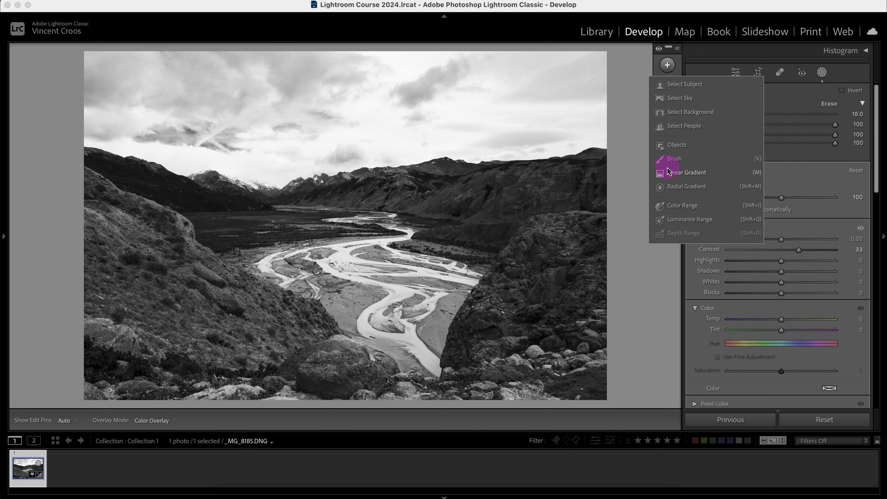
click(685, 174)
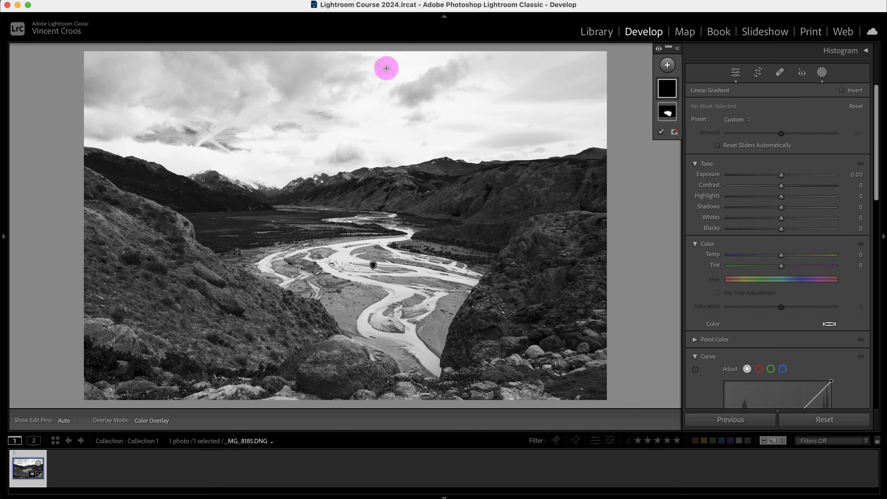
drag(345, 52, 346, 192)
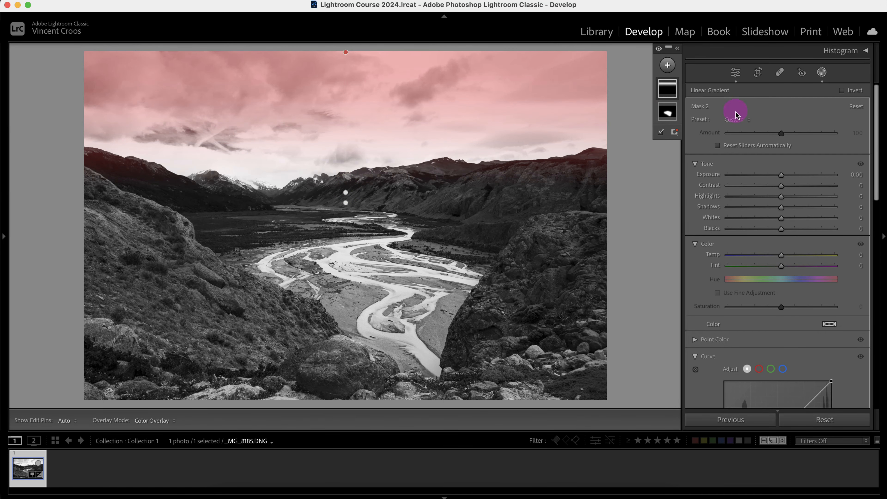
- Darken the sky gradient with Exposure −1.02 and Highlights −24, and compare the photo before and after editing
drag(780, 179, 767, 178)
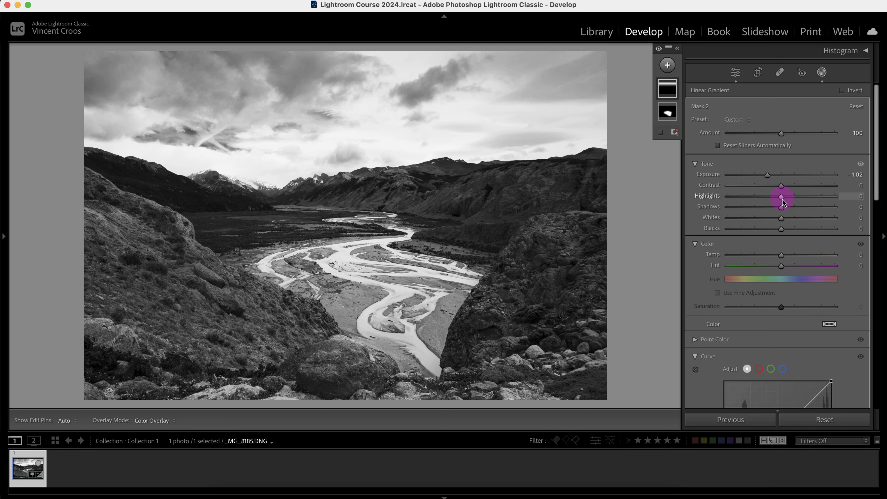
drag(783, 199, 774, 197)
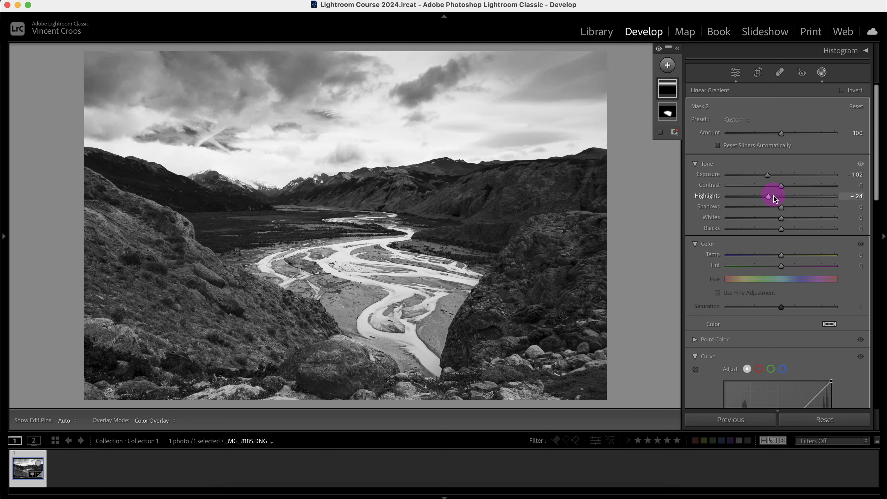
mouse_move(878, 166)
mouse_down()
mouse_move(879, 211)
mouse_move(880, 155)
mouse_up()
key(backslash)
key(backslash)
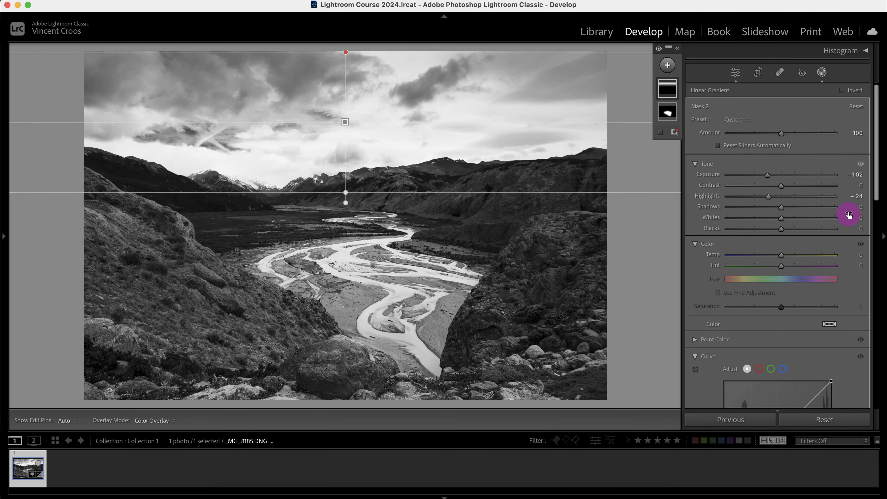
- Compare the photo with all mask adjustments switched off and on again
drag(873, 171, 874, 299)
click(694, 281)
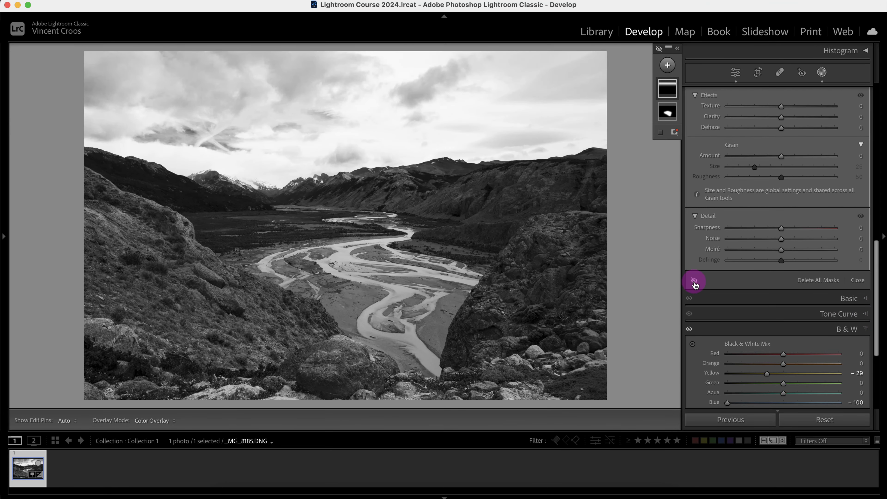
click(694, 282)
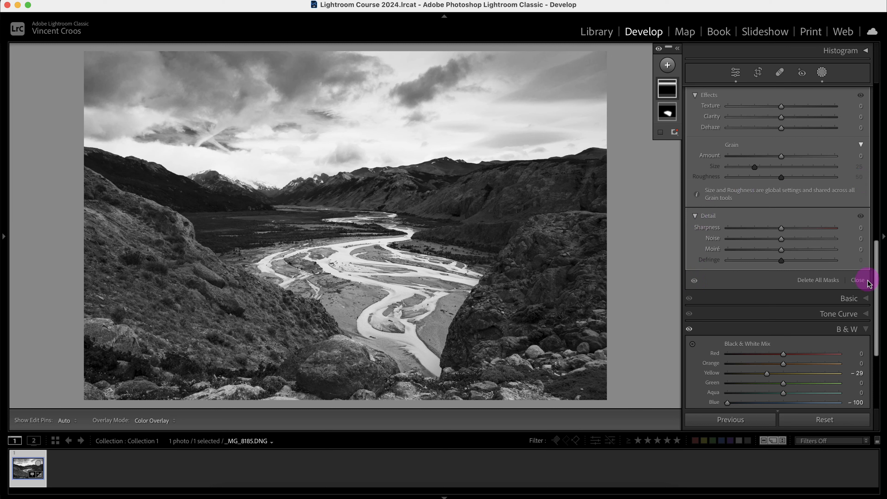
- Brighten the river mask by moving its curve point to input 99 and output 144, and finish masking
drag(875, 282, 871, 144)
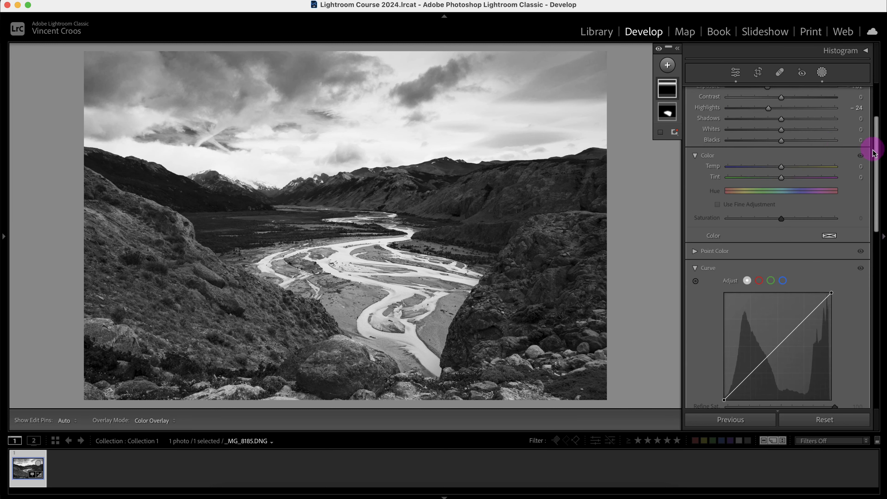
click(667, 115)
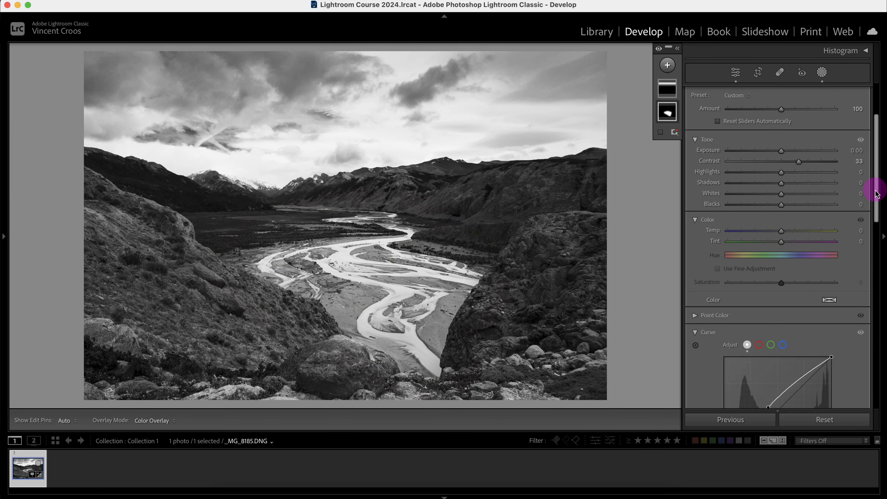
drag(876, 188, 877, 228)
drag(768, 312, 766, 308)
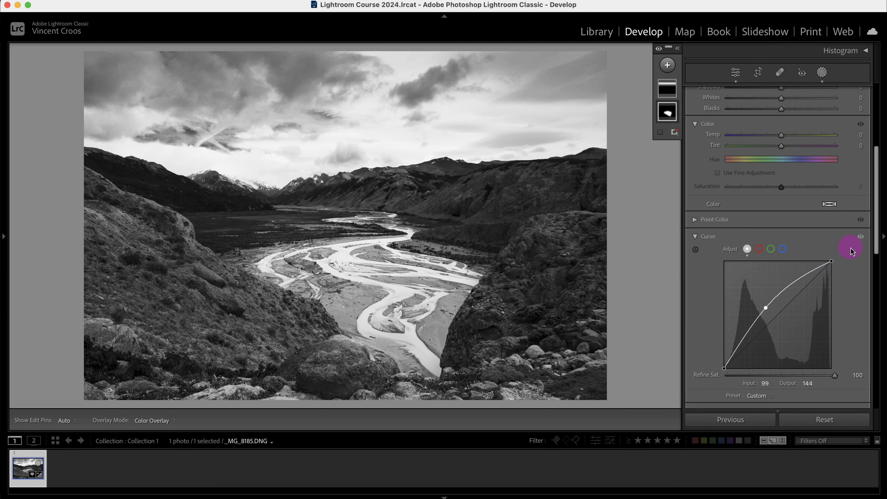
drag(876, 234, 882, 357)
click(858, 226)
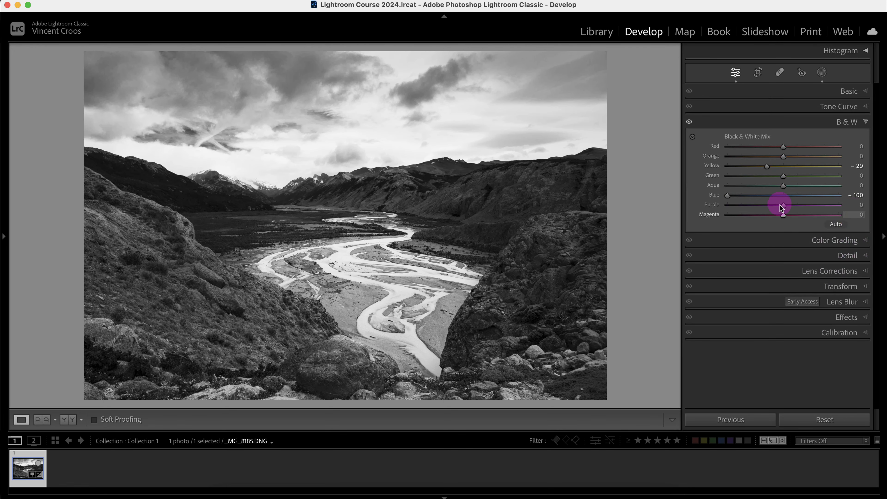
- Darken the photo's edges slightly with a Highlight Priority post-crop vignette of Amount −9
mouse_move(729, 197)
mouse_down()
mouse_move(759, 195)
mouse_move(726, 197)
mouse_up()
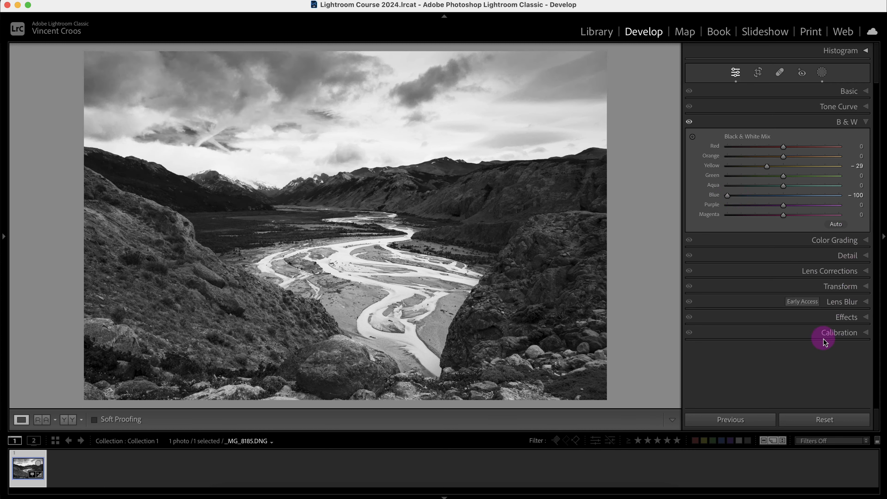
click(861, 318)
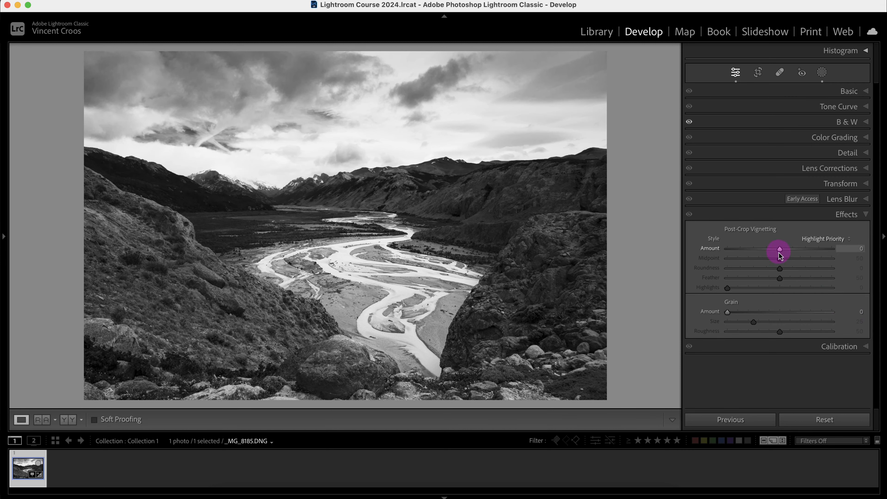
drag(780, 250, 776, 250)
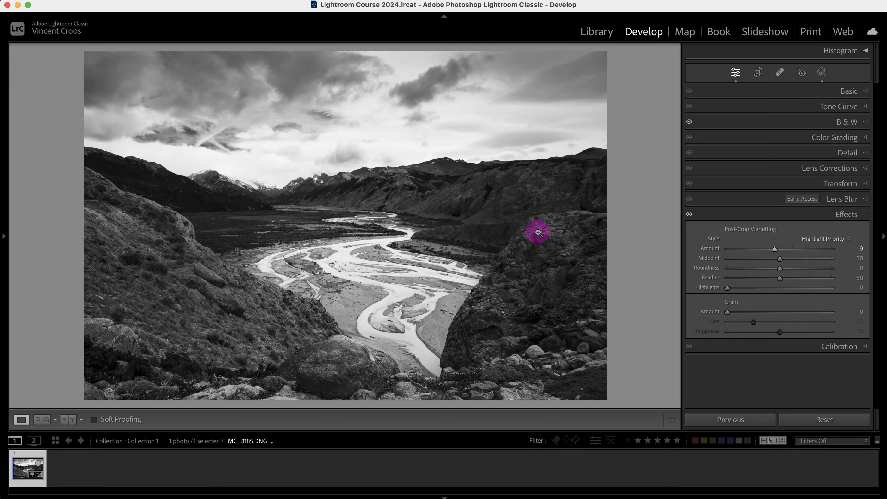
- Review the photo's Basic settings, black and white mix, and tone curve
click(854, 95)
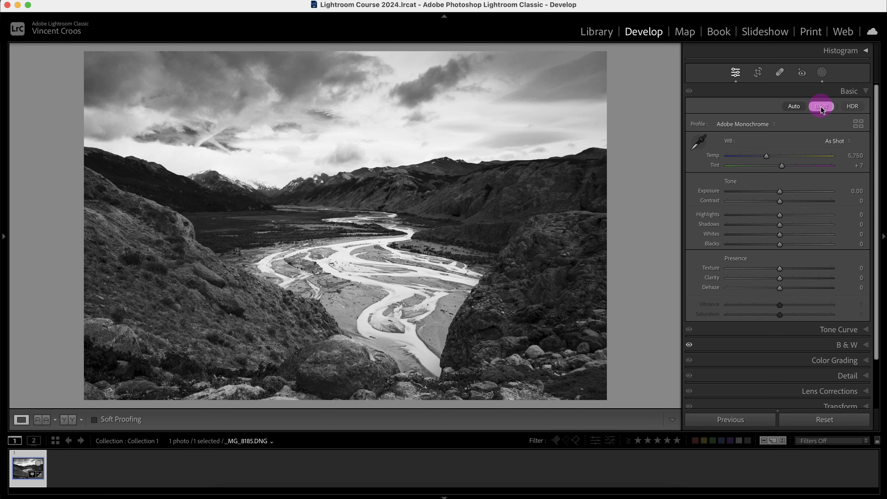
scroll(864, 244, down, 3)
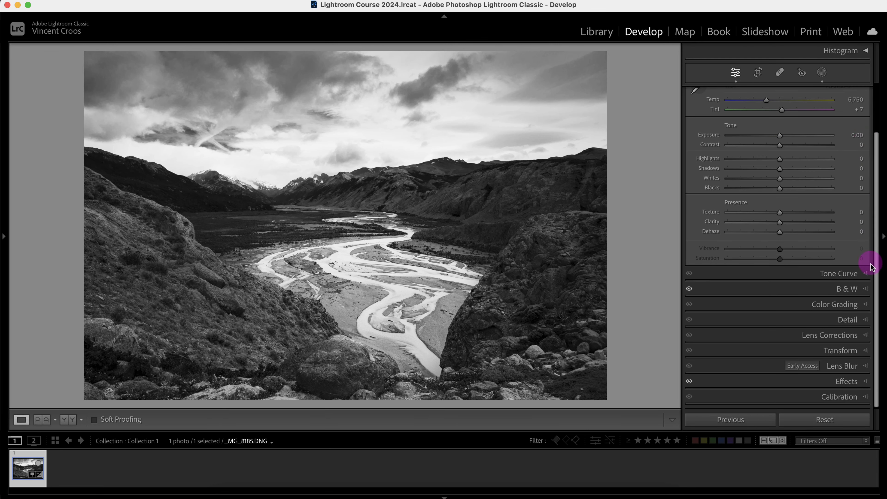
click(862, 287)
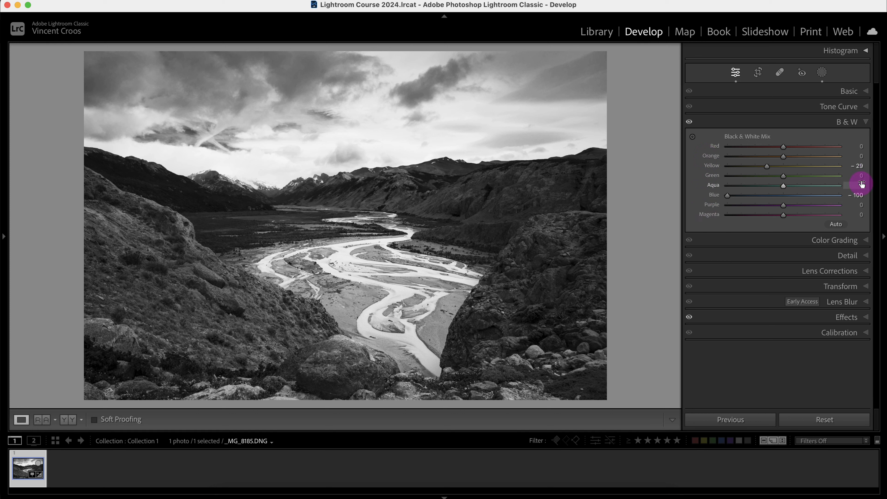
click(860, 107)
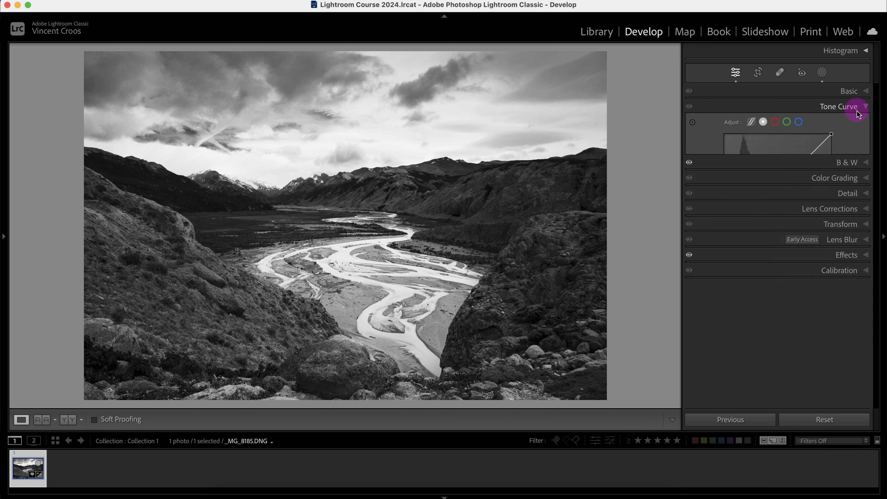